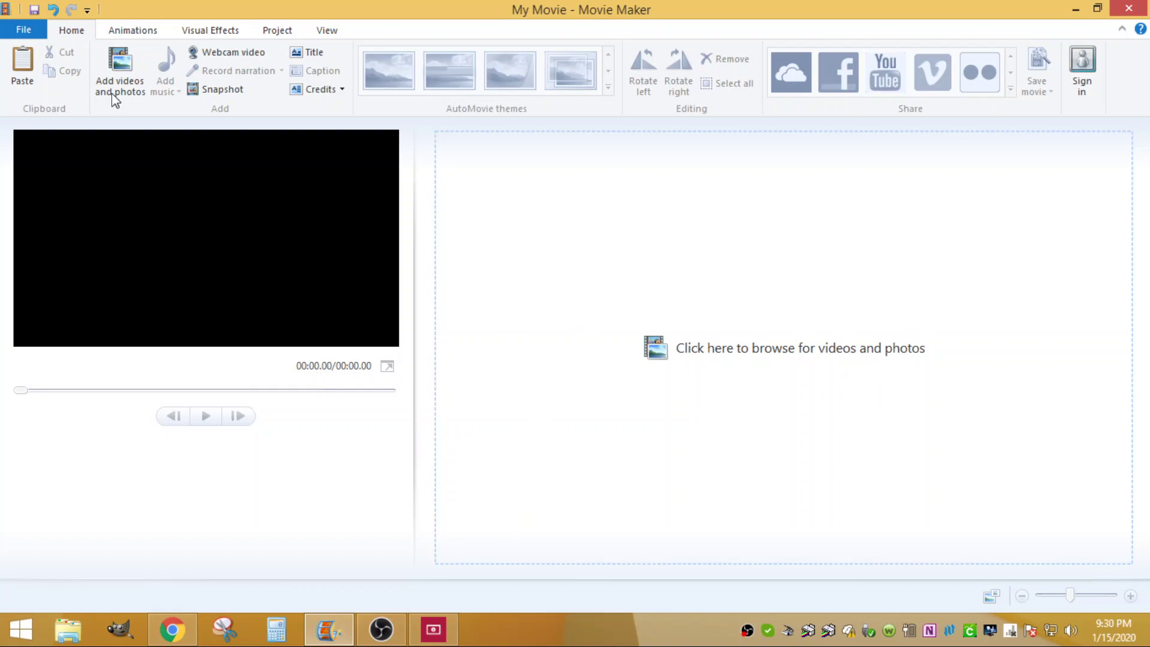
pyautogui.click(21, 27)
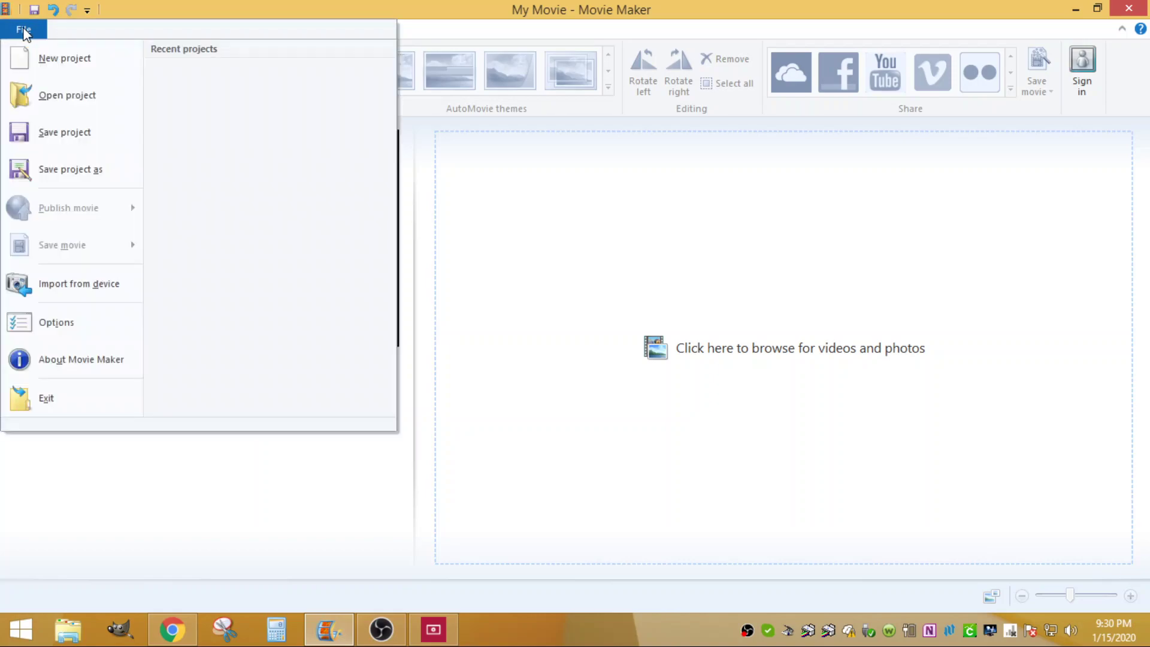
pyautogui.click(151, 7)
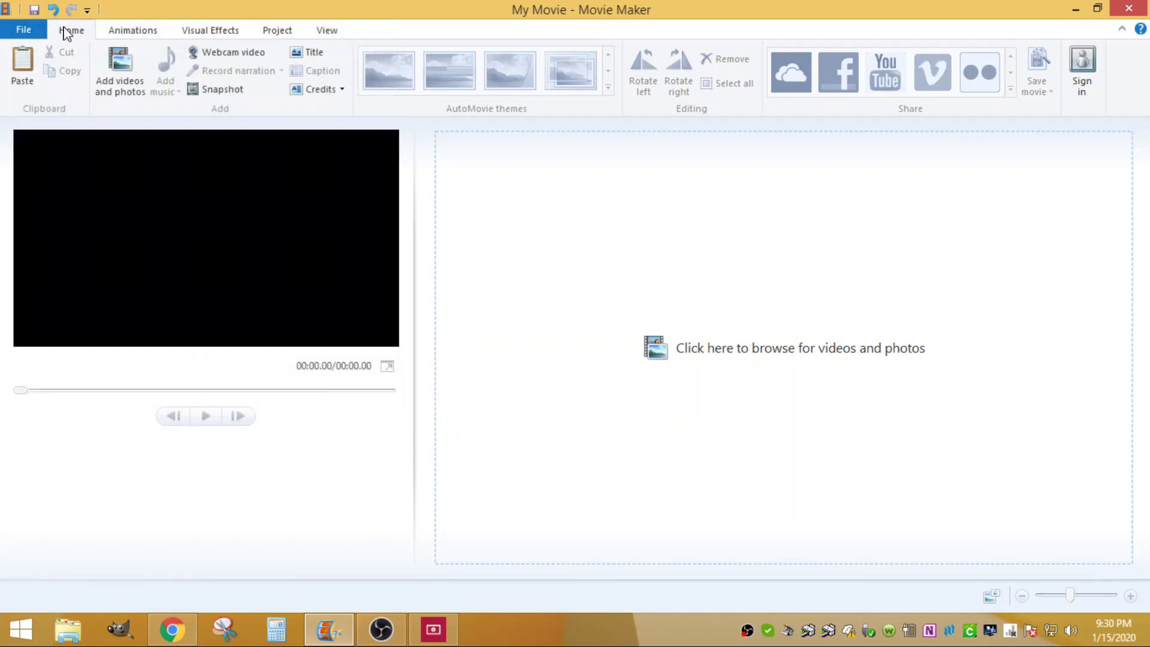
pyautogui.click(127, 31)
pyautogui.click(200, 33)
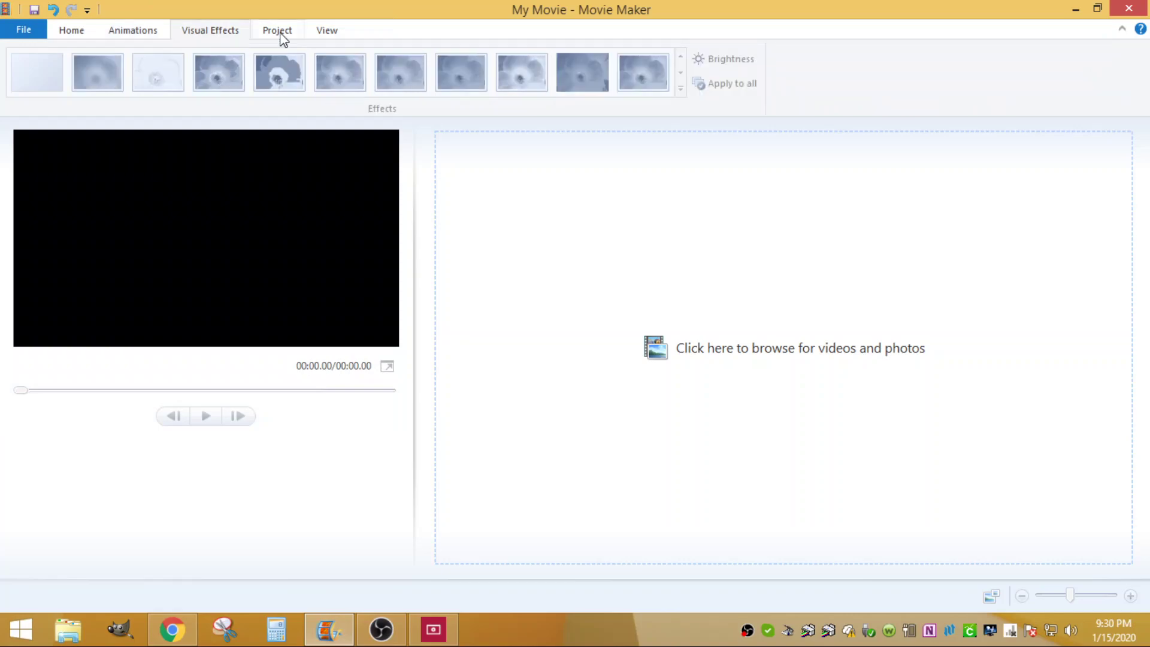
pyautogui.click(282, 34)
pyautogui.click(330, 36)
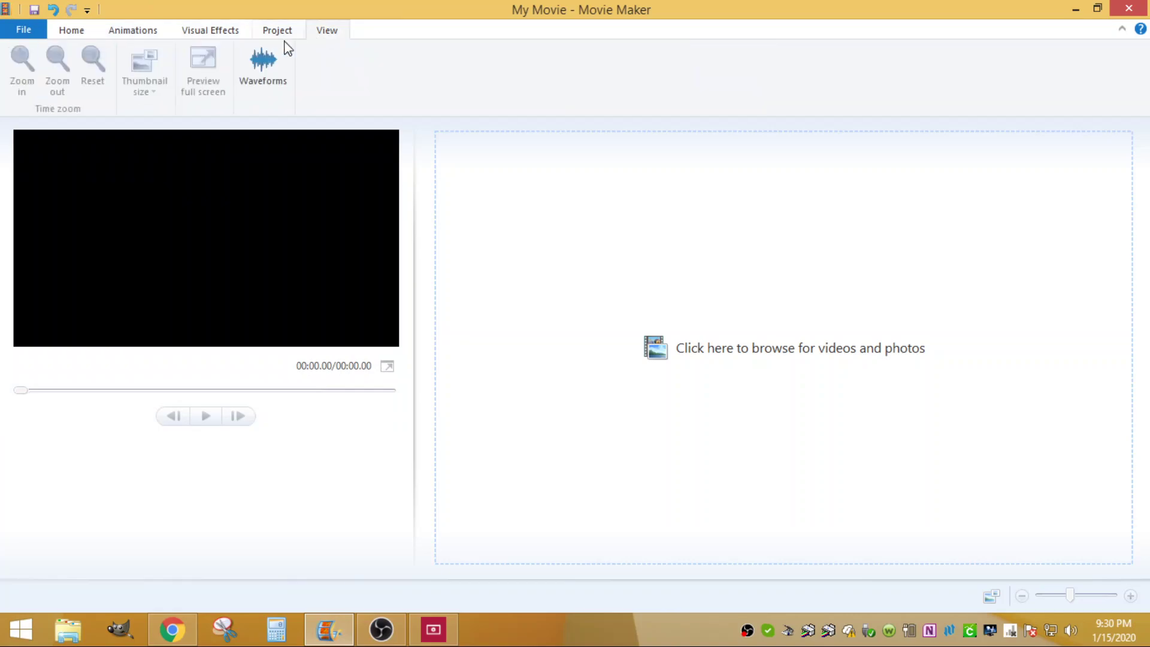
pyautogui.click(81, 37)
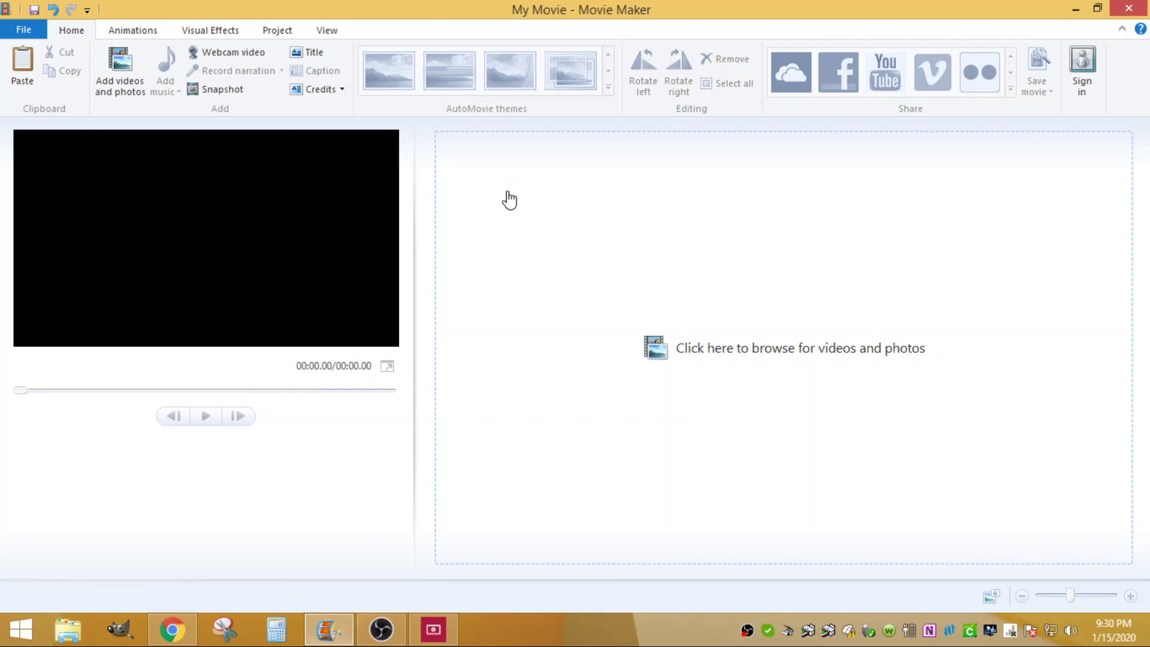
# Step: Import the video VID_391 from the New Video 2020 folder into the project
pyautogui.click(124, 65)
pyautogui.click(197, 117)
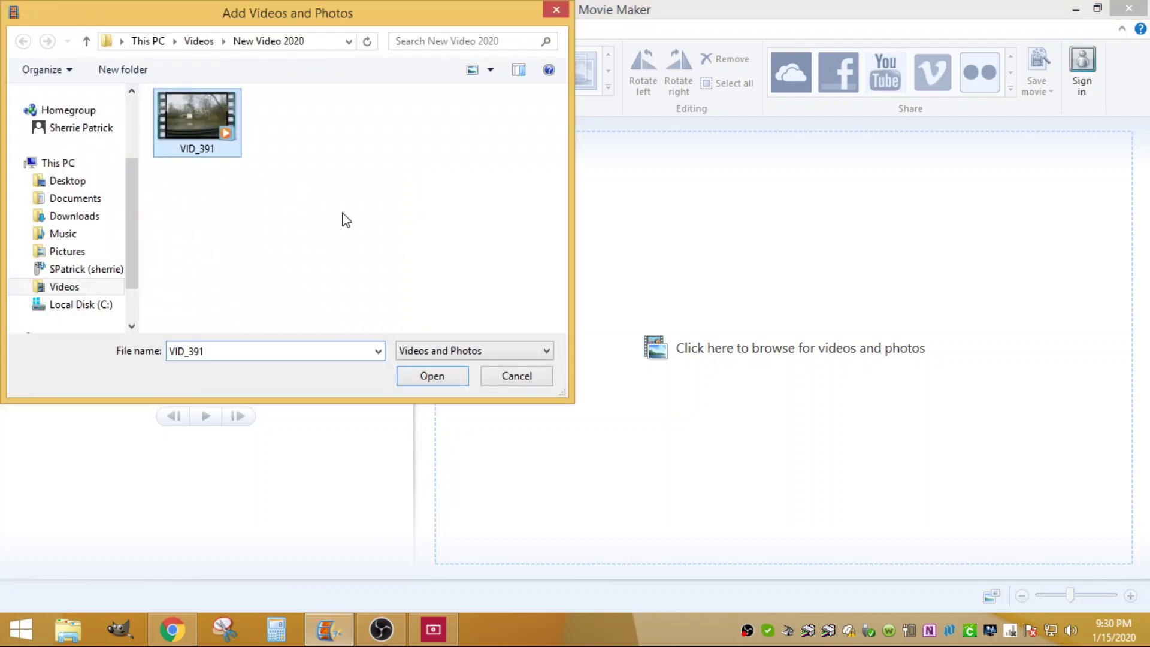
pyautogui.click(433, 378)
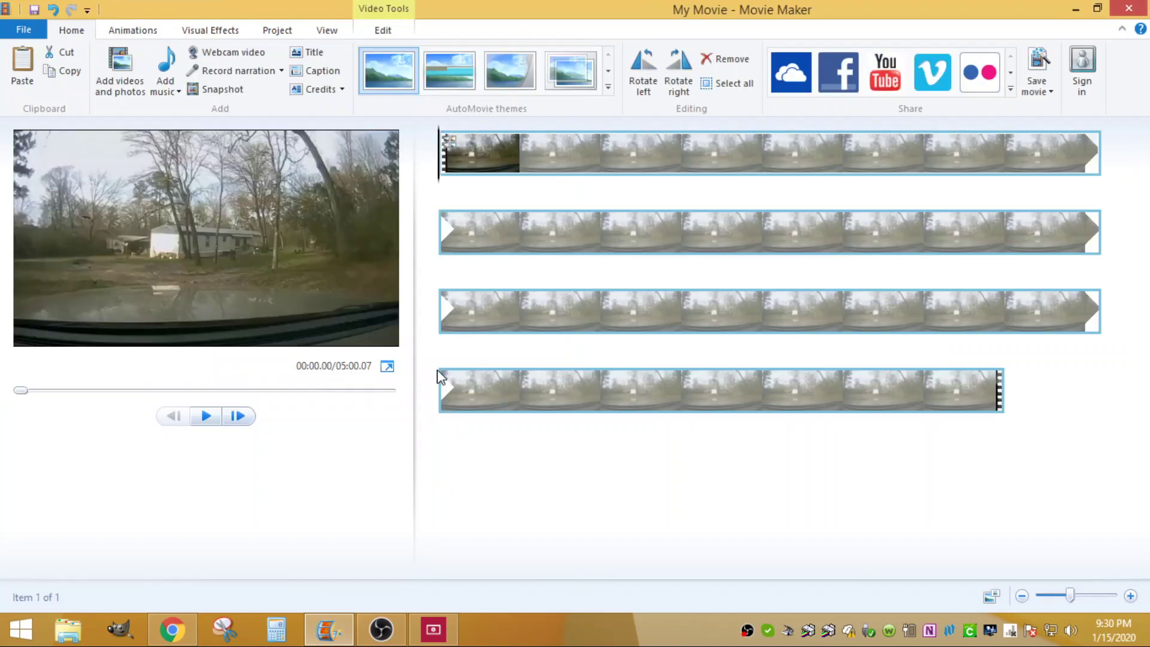
# Step: Add the music tracks Black_Terrier_Blues, Pale_Rider_Blues and World_War_Blues together beneath the video
pyautogui.click(163, 69)
pyautogui.click(186, 119)
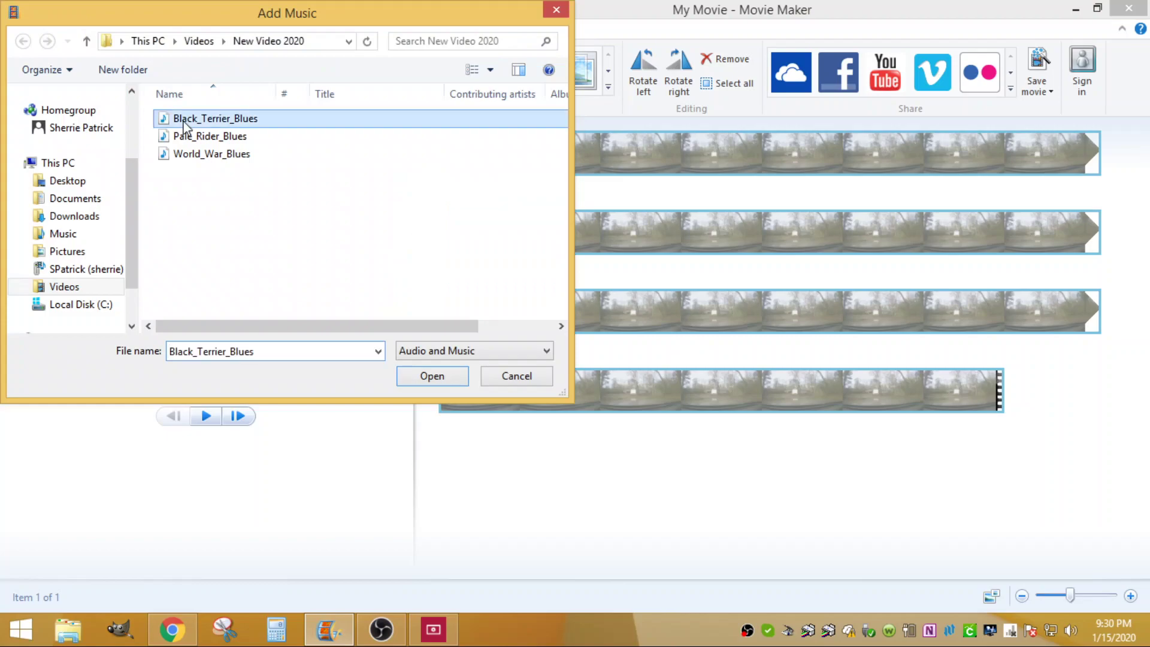
pyautogui.click(190, 154)
pyautogui.keyDown('shift'); pyautogui.click(188, 136); pyautogui.keyUp('shift')
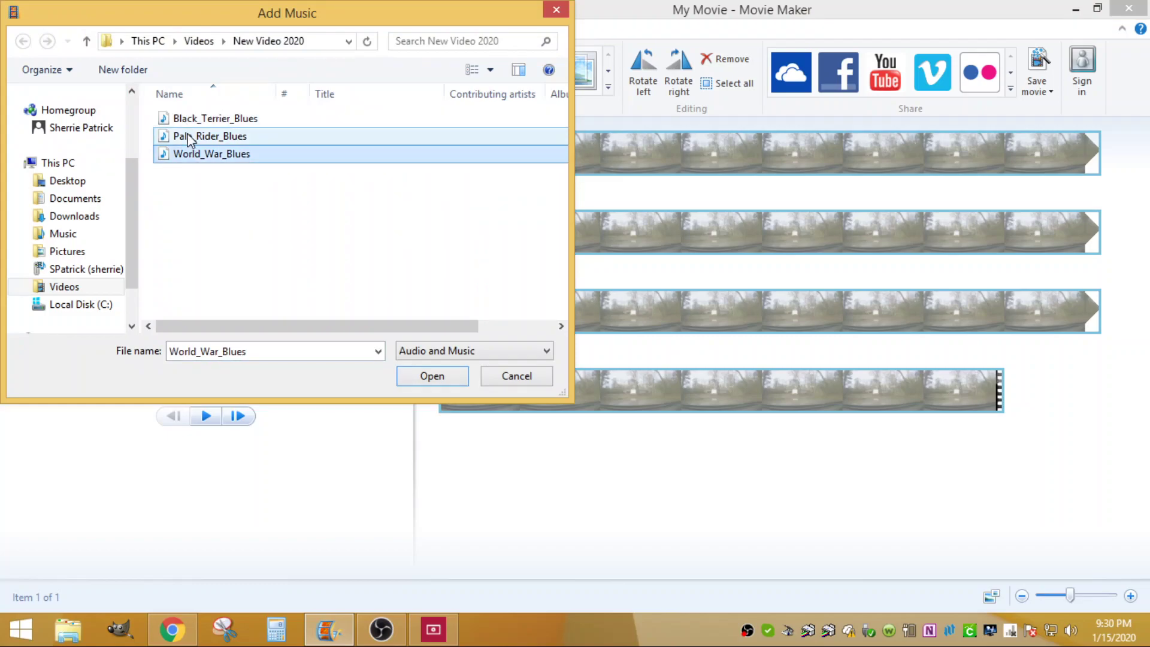
pyautogui.keyDown('shift'); pyautogui.click(189, 120); pyautogui.keyUp('shift')
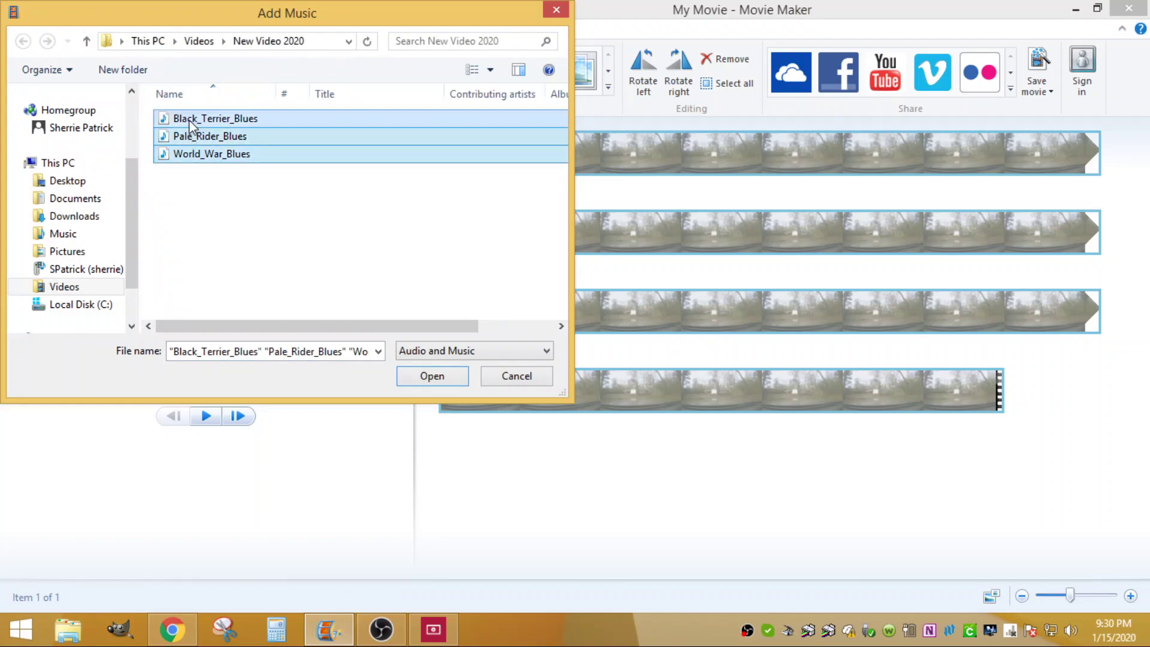
pyautogui.click(435, 378)
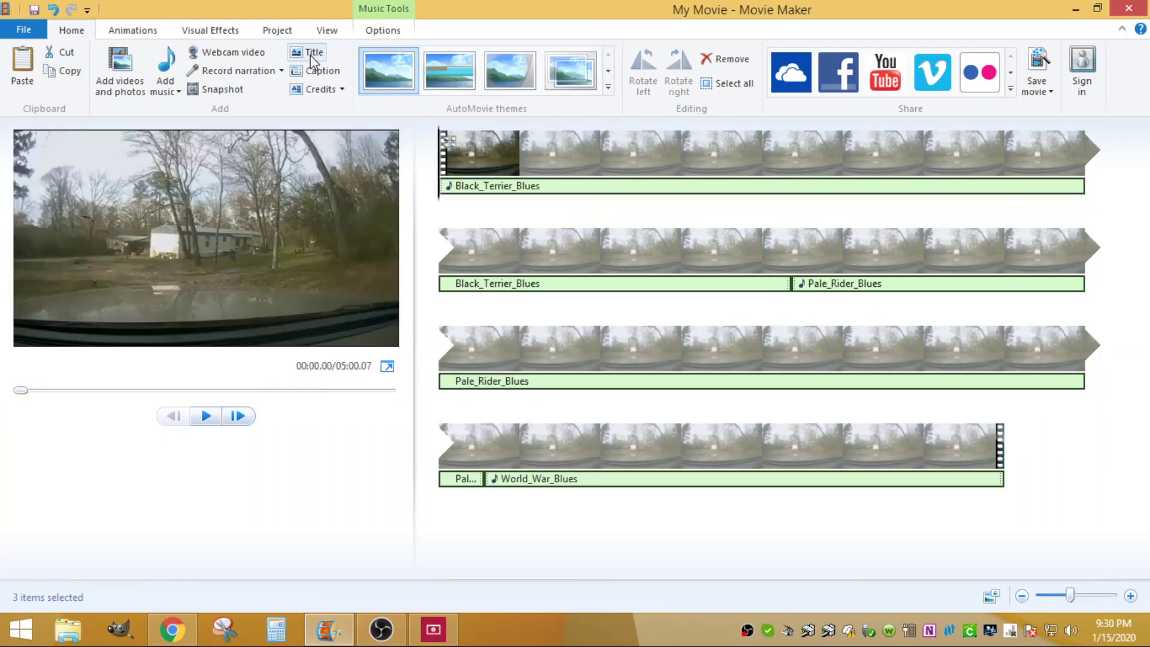
# Step: Insert a title clip before the video and a credits clip at the end of the movie
pyautogui.click(313, 53)
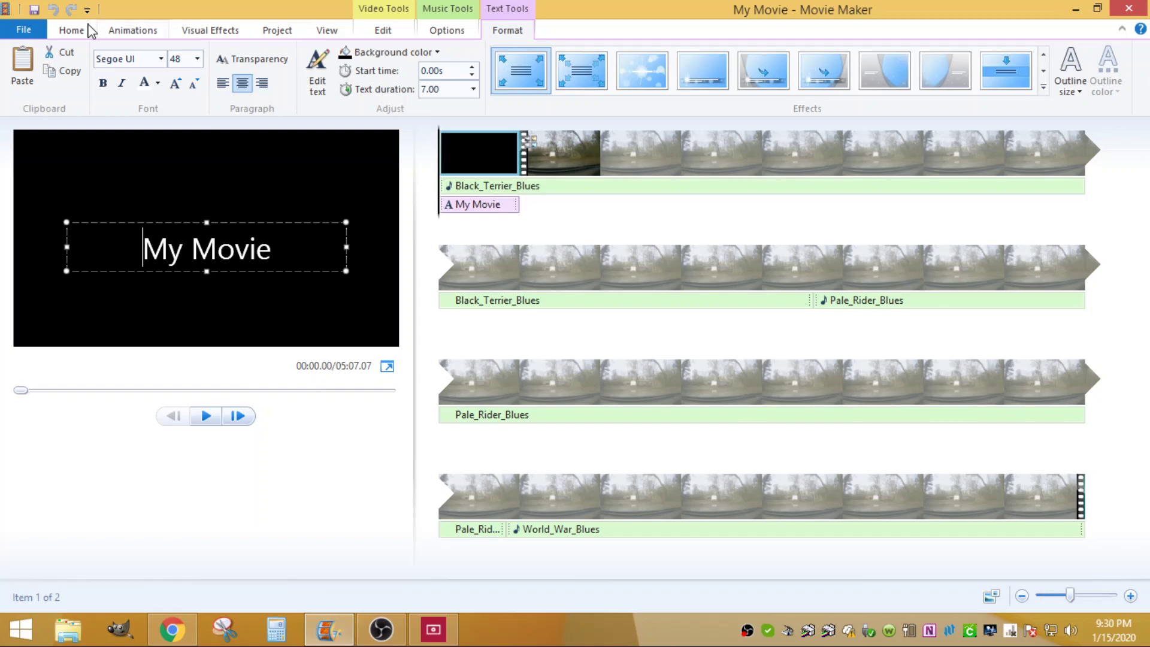
pyautogui.click(89, 30)
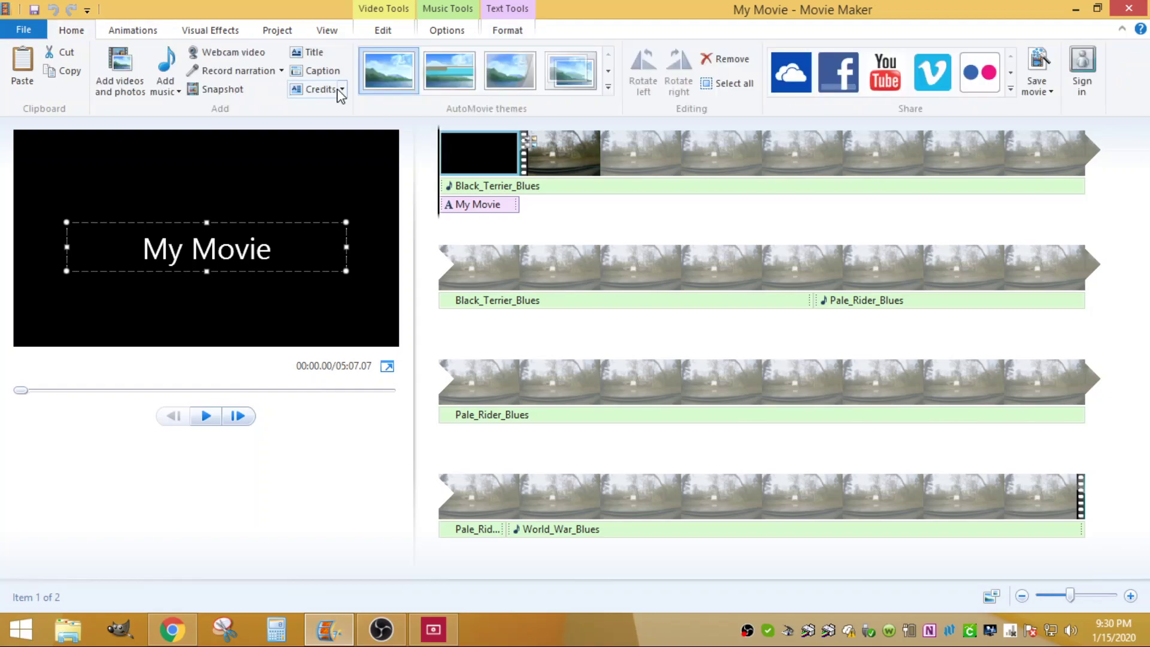
pyautogui.click(343, 89)
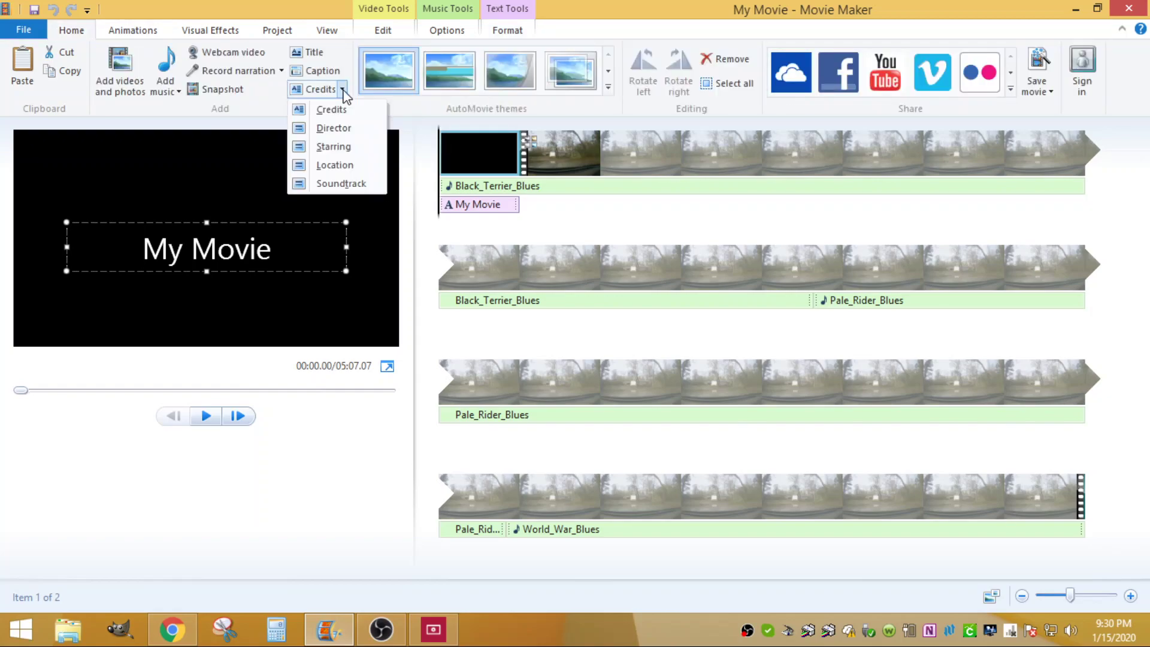
pyautogui.click(331, 109)
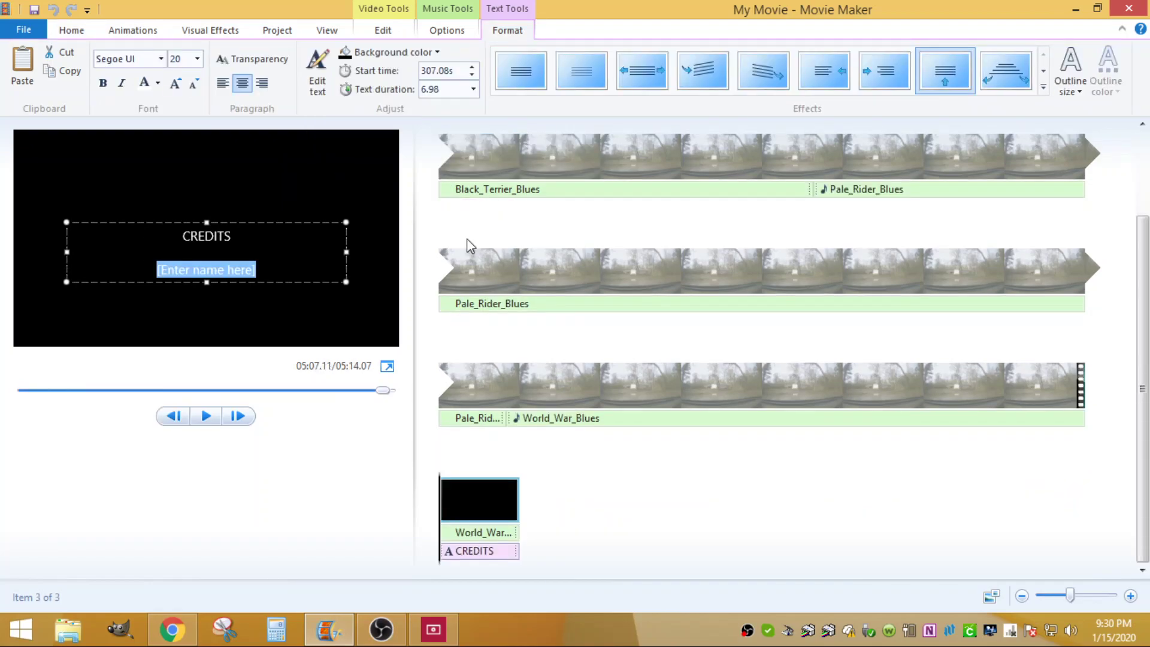
# Step: Return to the start of the movie and play the title and the opening of the video
pyautogui.scroll(3, 623, 350)
pyautogui.scroll(-3, 624, 350)
pyautogui.click(623, 349)
pyautogui.click(178, 417)
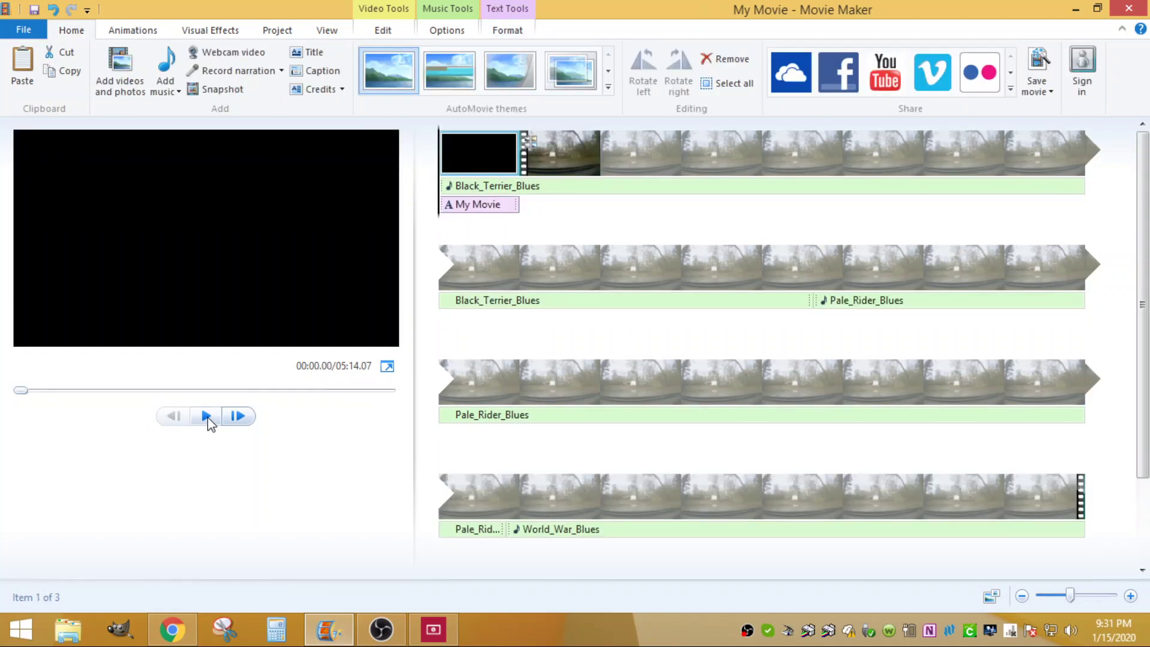
pyautogui.click(206, 418)
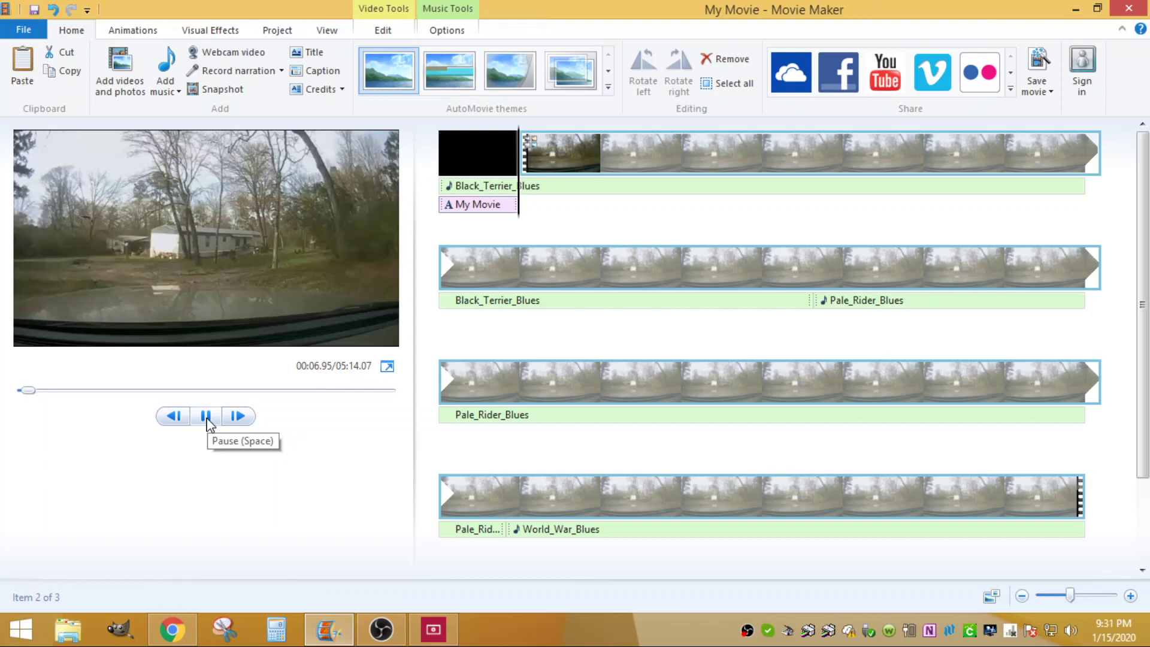
pyautogui.click(208, 421)
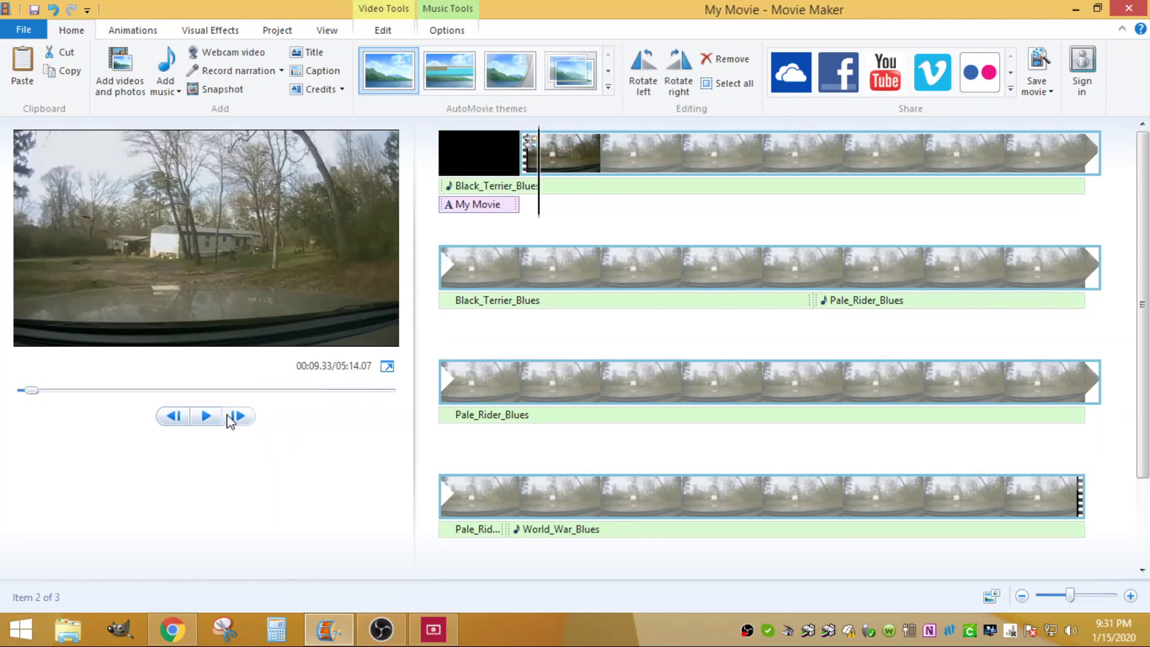
# Step: Go back to the title clip and preview the Cinematic and Fade AutoMovie themes
pyautogui.click(514, 189)
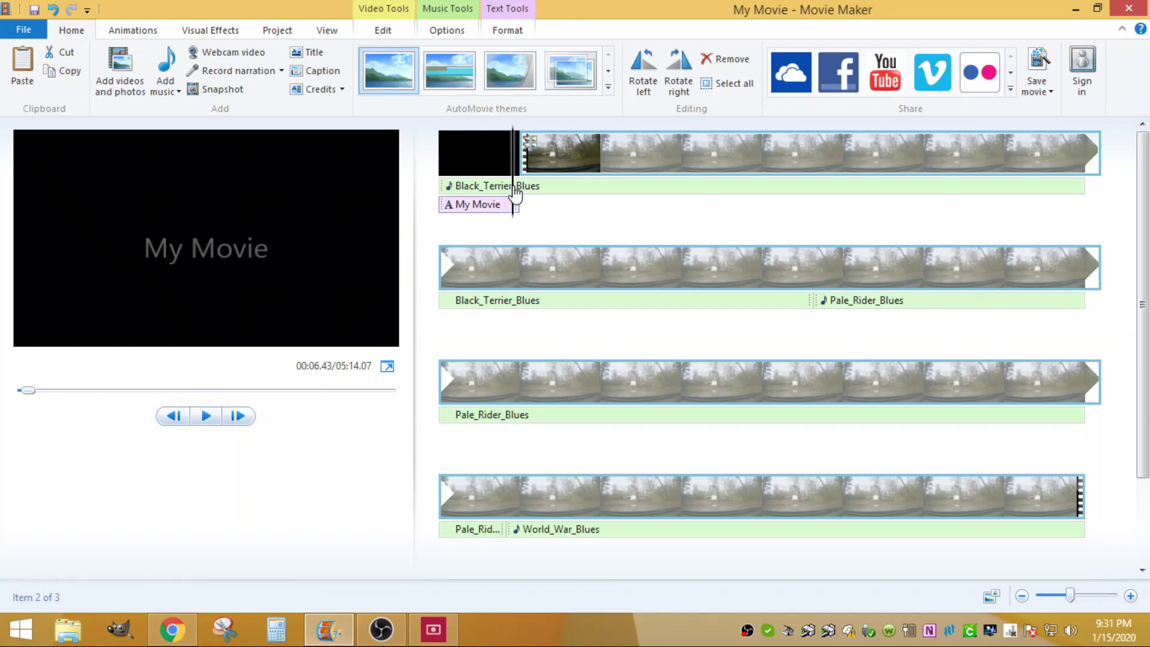
pyautogui.click(520, 167)
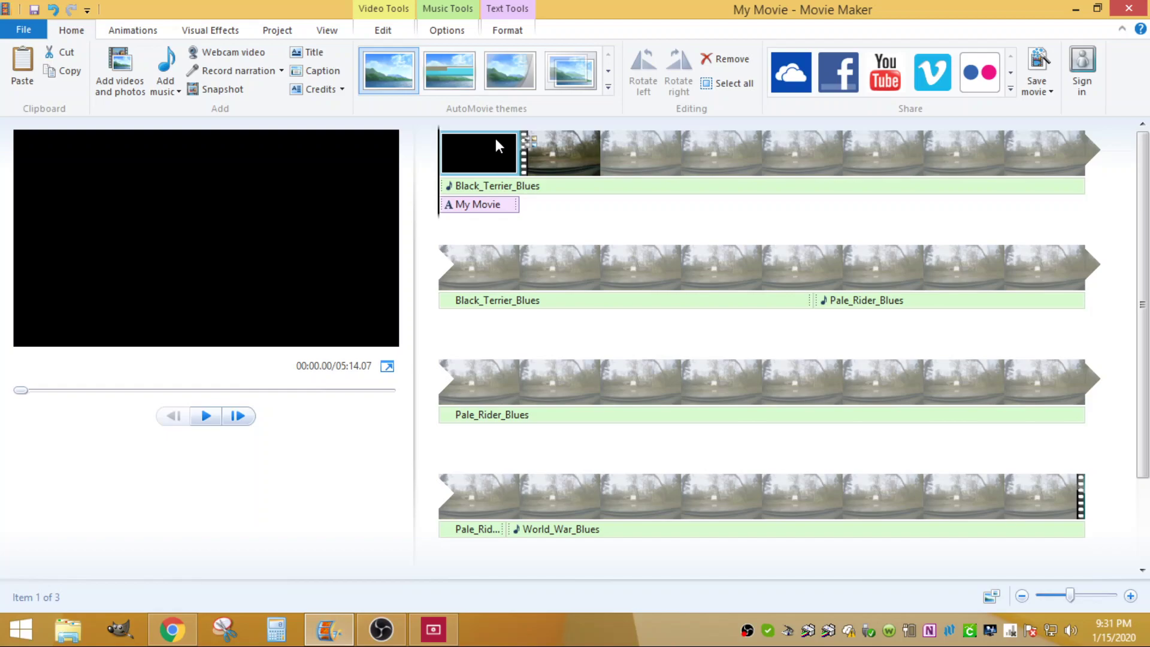
pyautogui.click(608, 87)
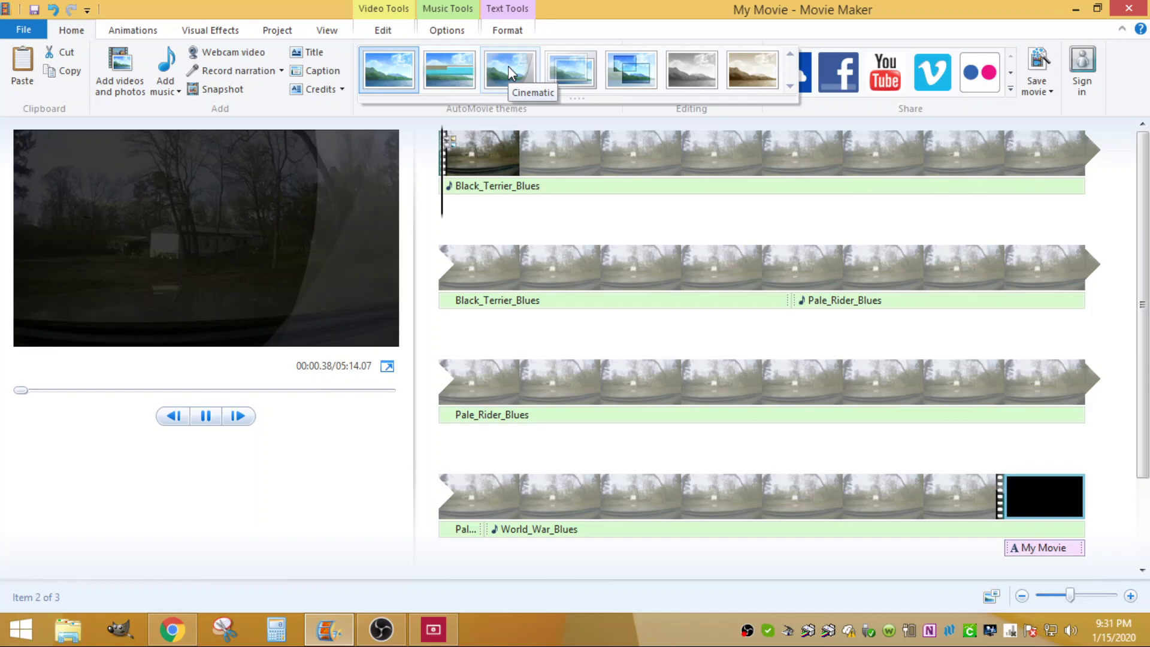
pyautogui.click(508, 66)
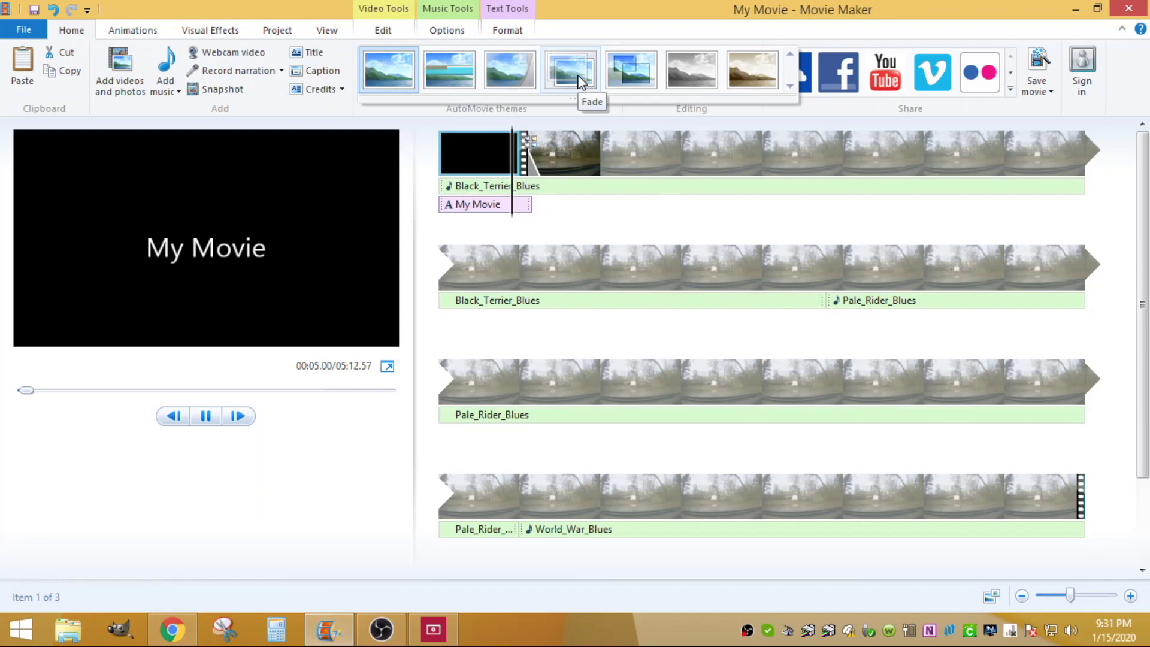
pyautogui.click(580, 81)
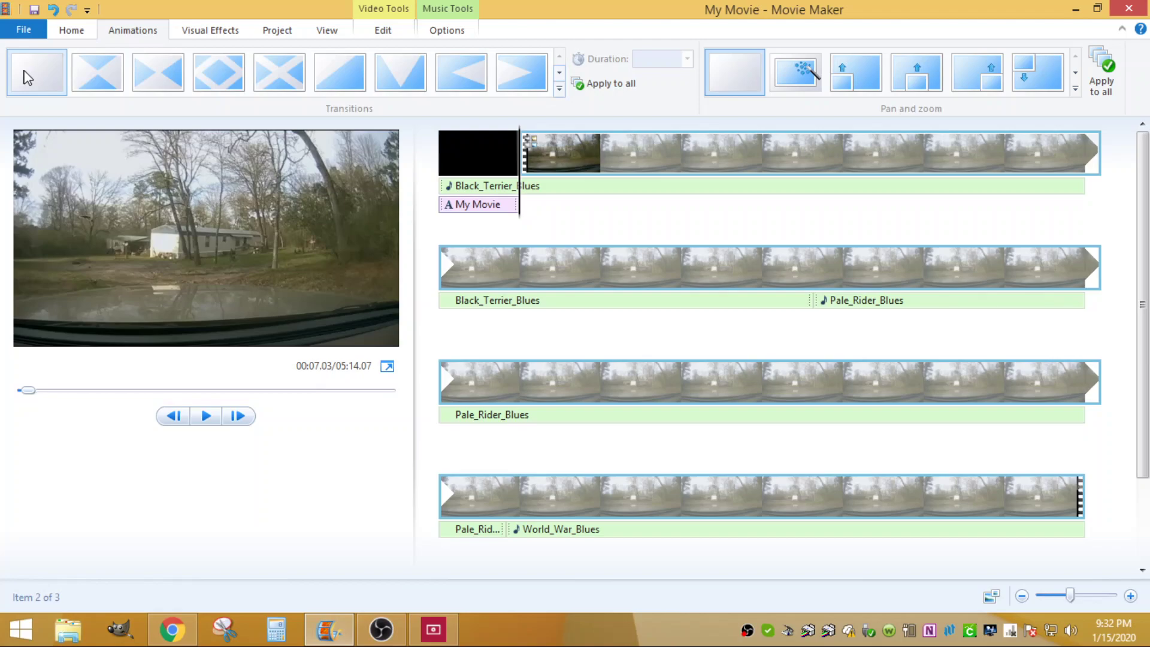
# Step: Apply a crossfade from the Dissolves transitions between the title clip and the video
pyautogui.click(559, 89)
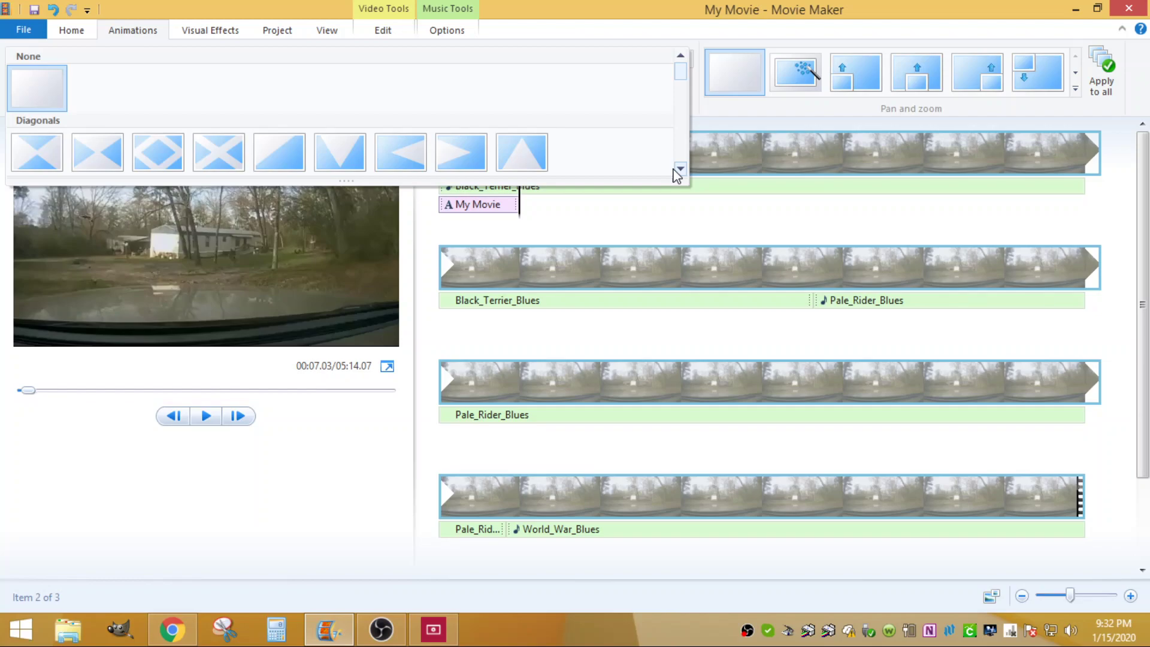
pyautogui.click(680, 169)
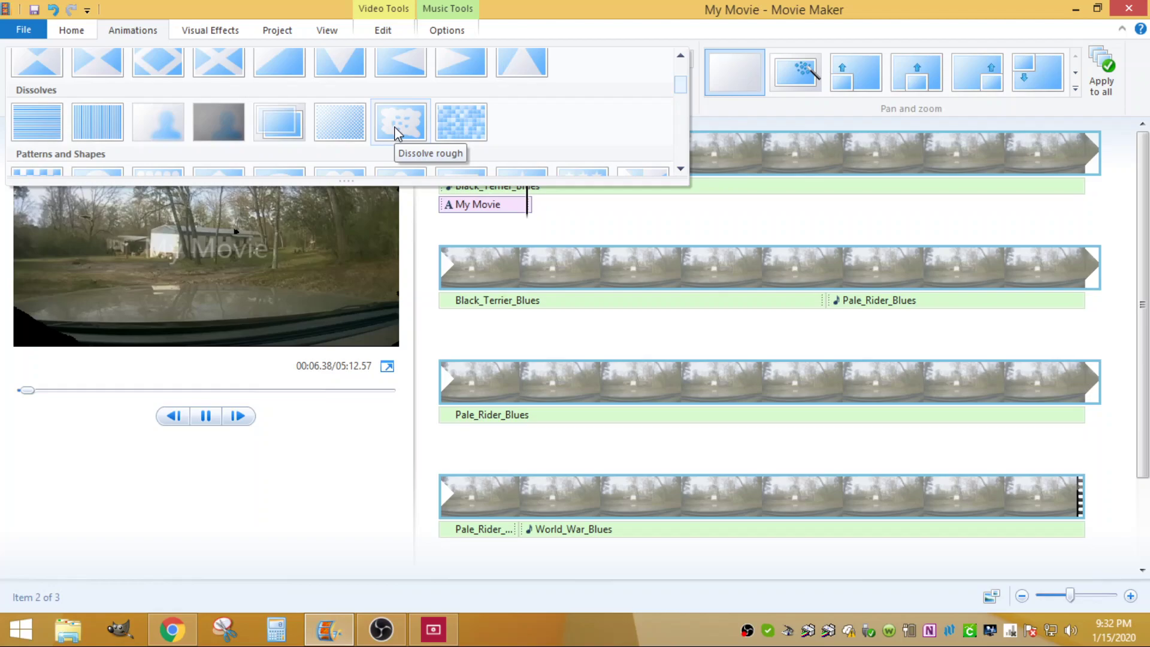
pyautogui.scroll(-3, 1104, 432)
# Step: Apply a transition between the end of the video and the credits clip, and play back the ending
pyautogui.click(1104, 433)
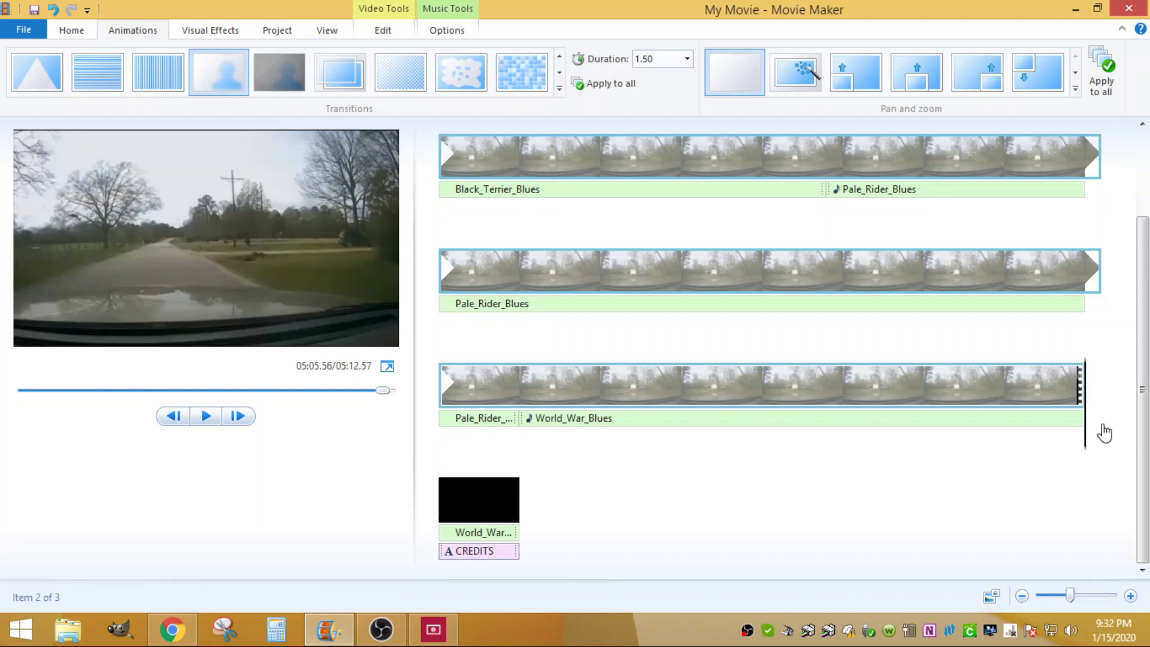
pyautogui.moveTo(1105, 432); pyautogui.dragTo(518, 528)
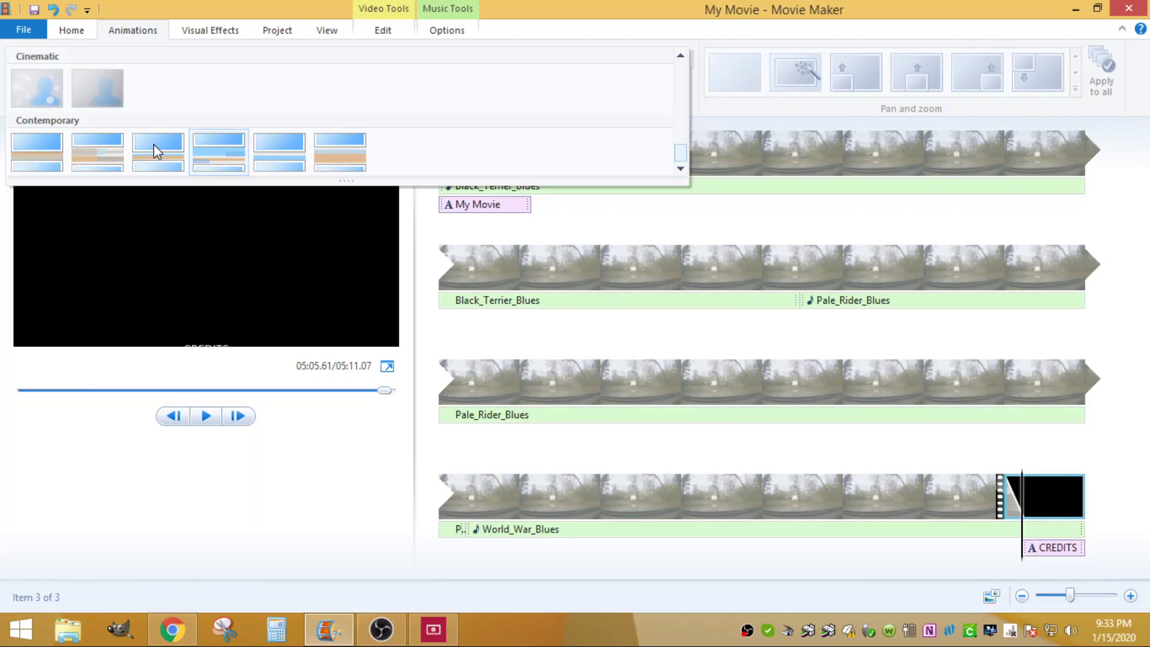
pyautogui.click(153, 151)
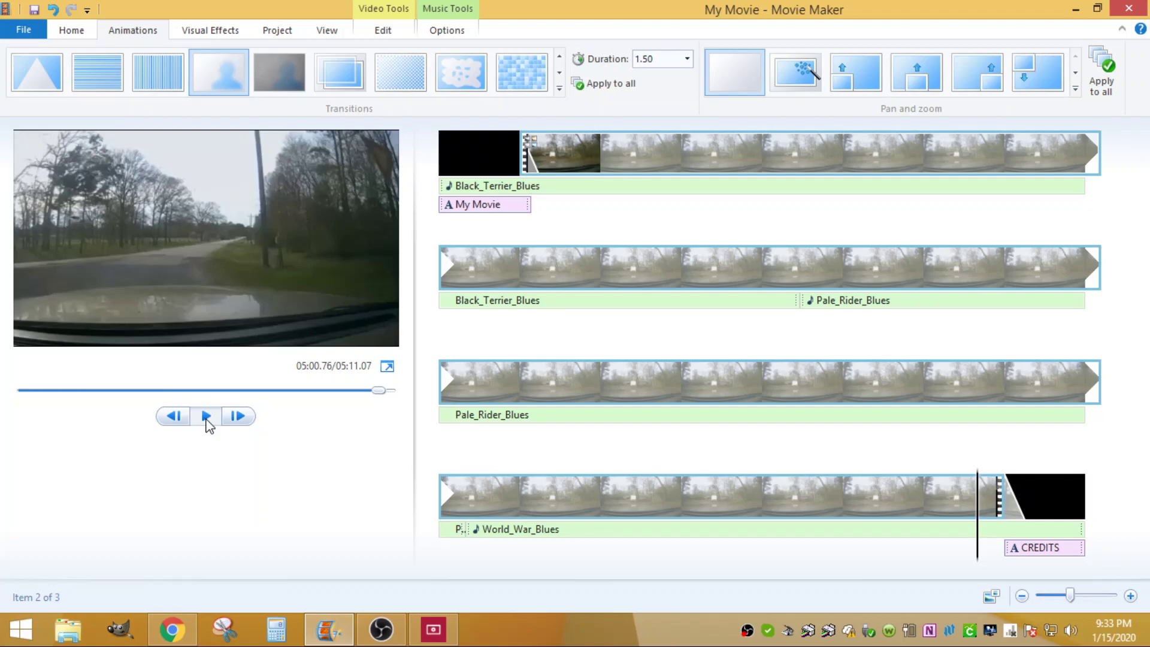
pyautogui.click(205, 416)
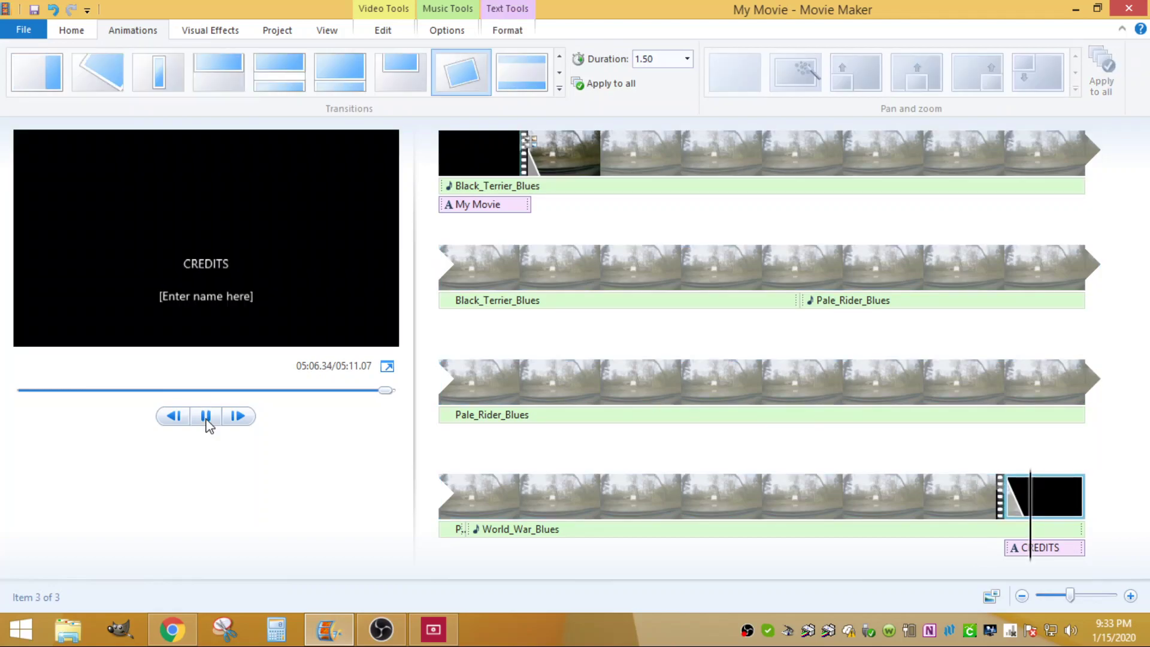